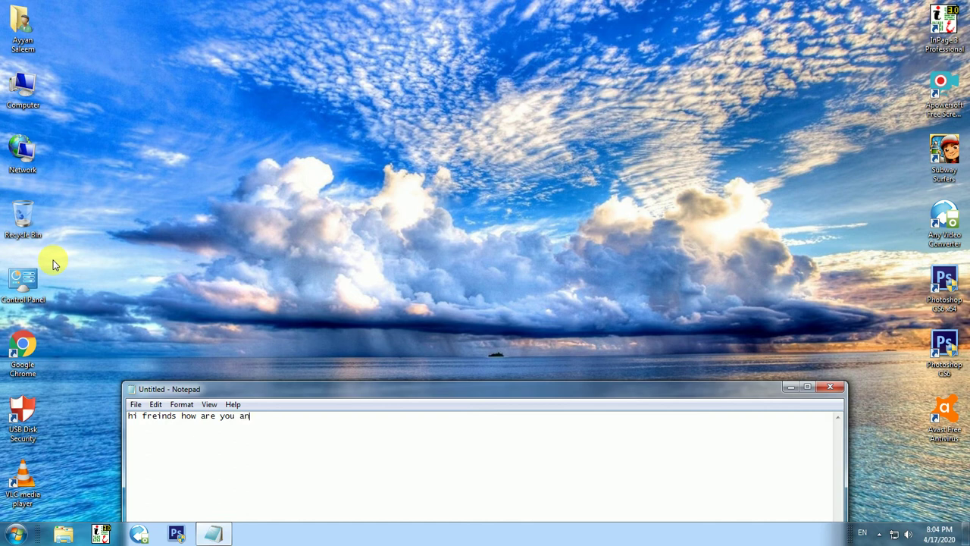
Step: Continue the Notepad text with "and welcome back again with the new video about how to convert video into audio and hd into"
text(welcome back again with the)
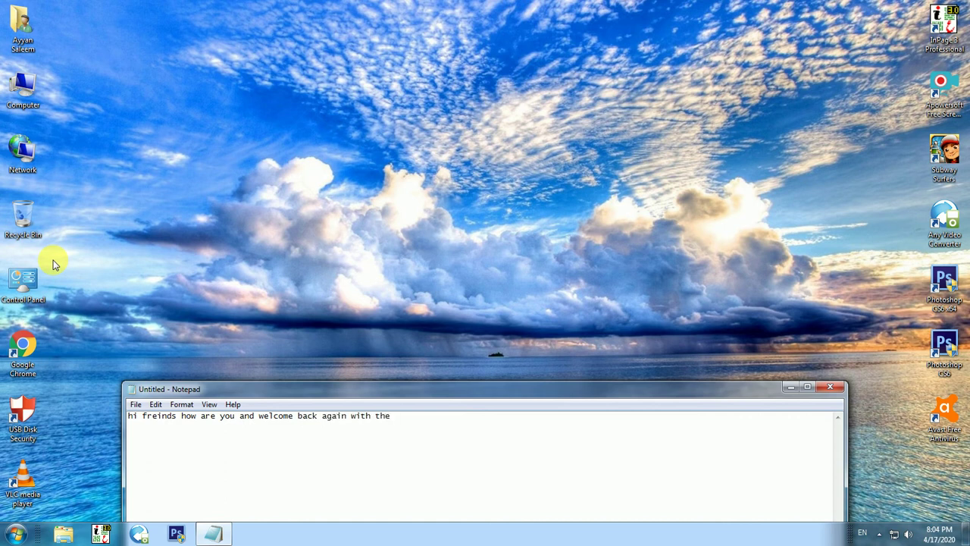
text( new video about how to convert v)
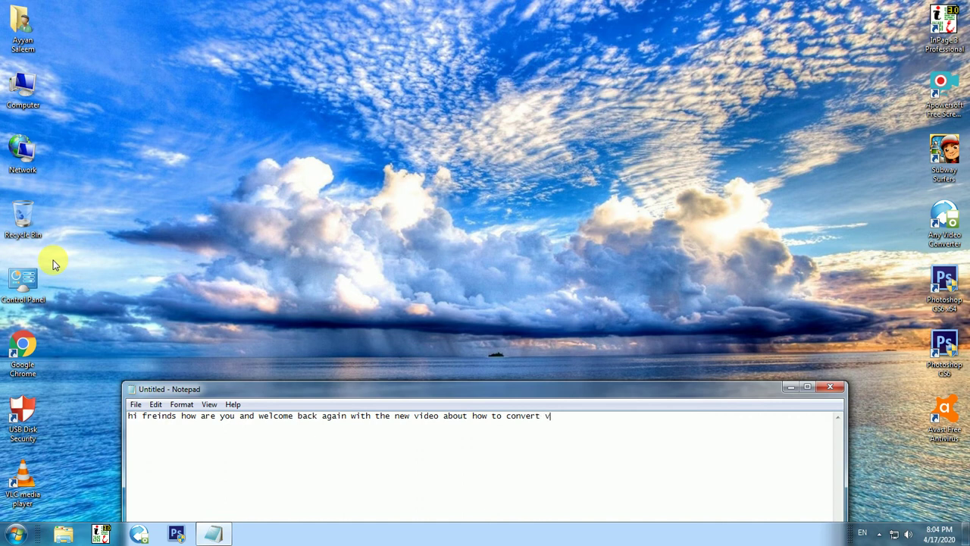
text(ideo into audio)
key(BackSpace)
key(BackSpace)
key(BackSpace)
text(nto )
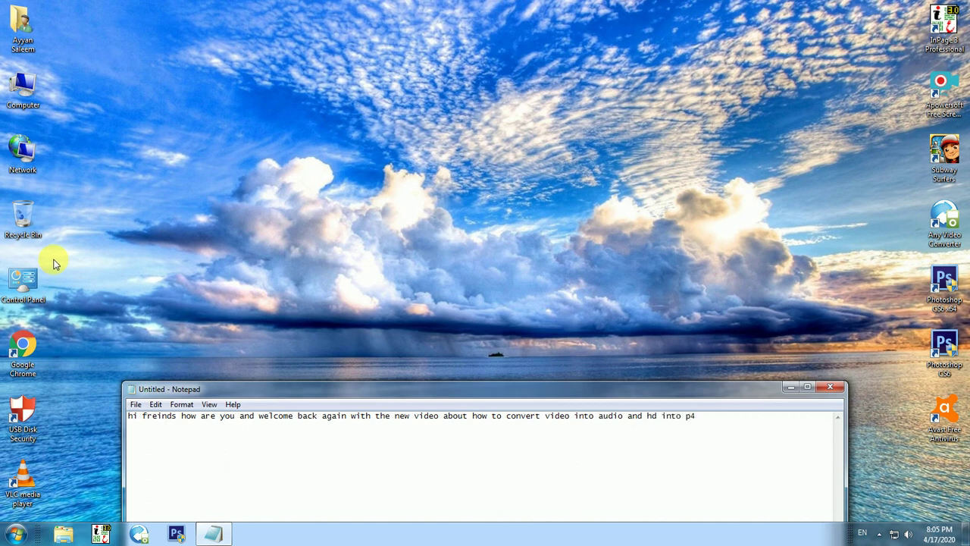
Step: Extend the Notepad text with "mp4 lets start using avc download from google"
text(mp4 lets start using avc downlo)
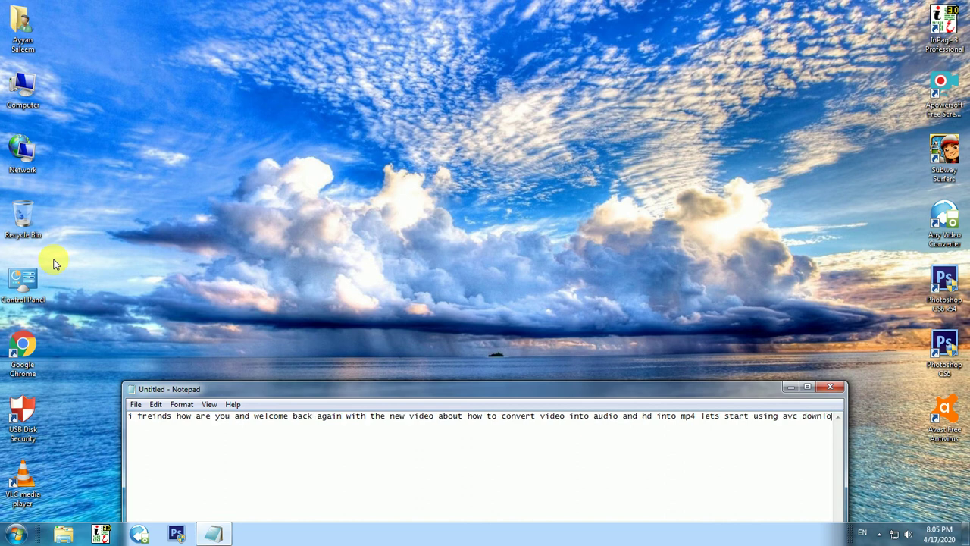
text(ad from)
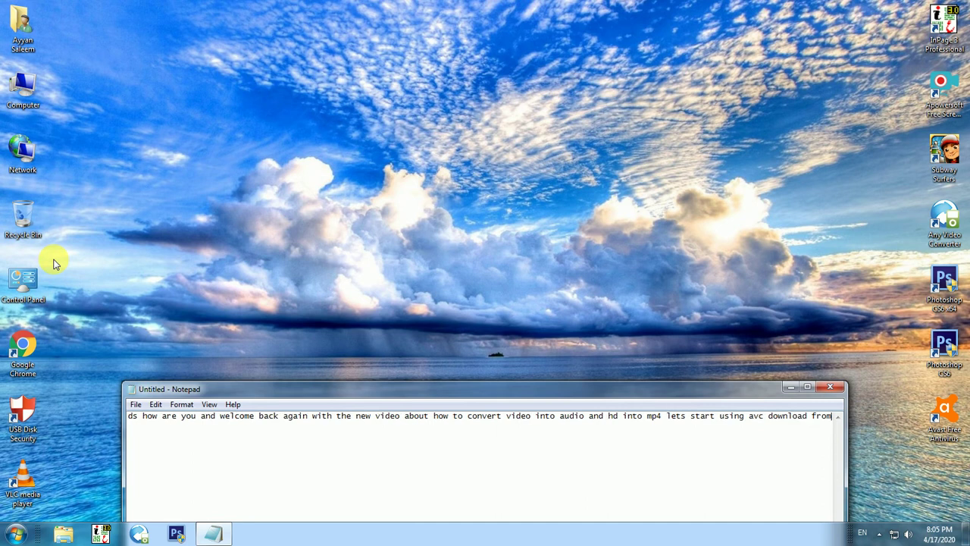
text( google)
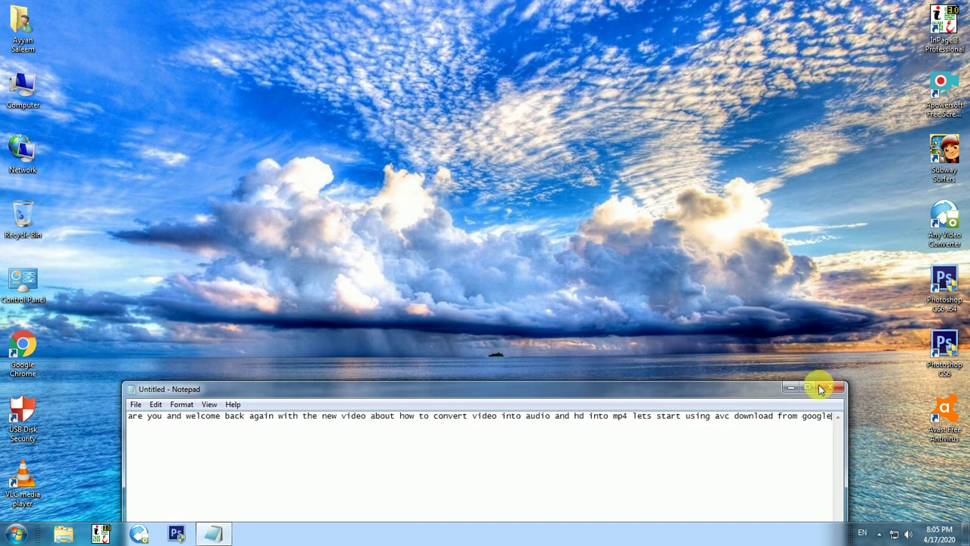
Step: Launch Any Video Converter from the desktop and decline its download engine update
click(791, 387)
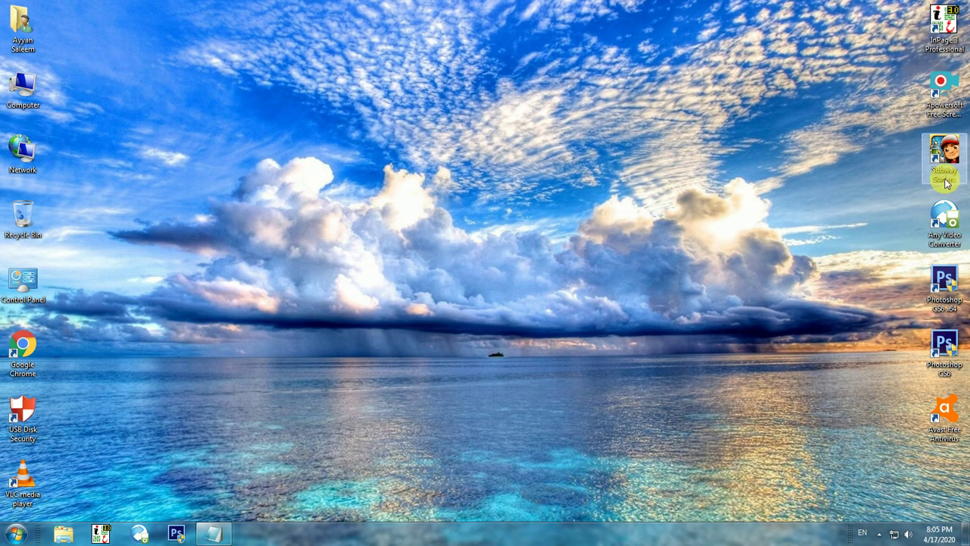
double_click(948, 231)
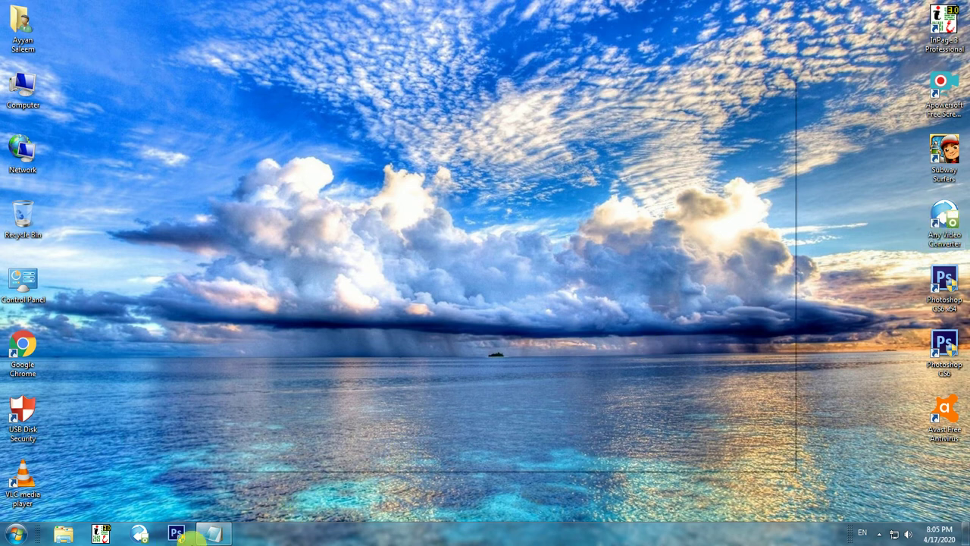
click(216, 535)
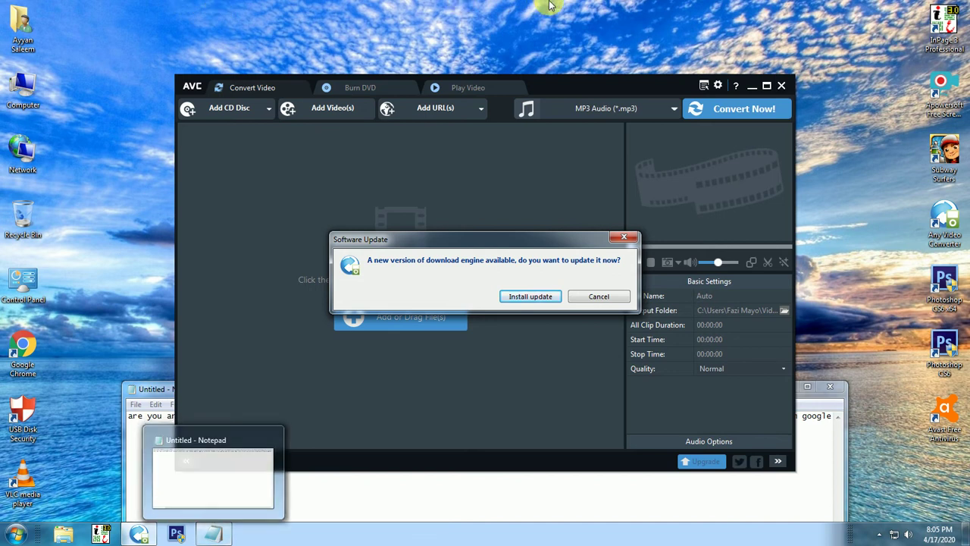
click(599, 296)
Step: Return to Notepad, add "avc link in description" to the end of the text, and minimize the window
click(462, 486)
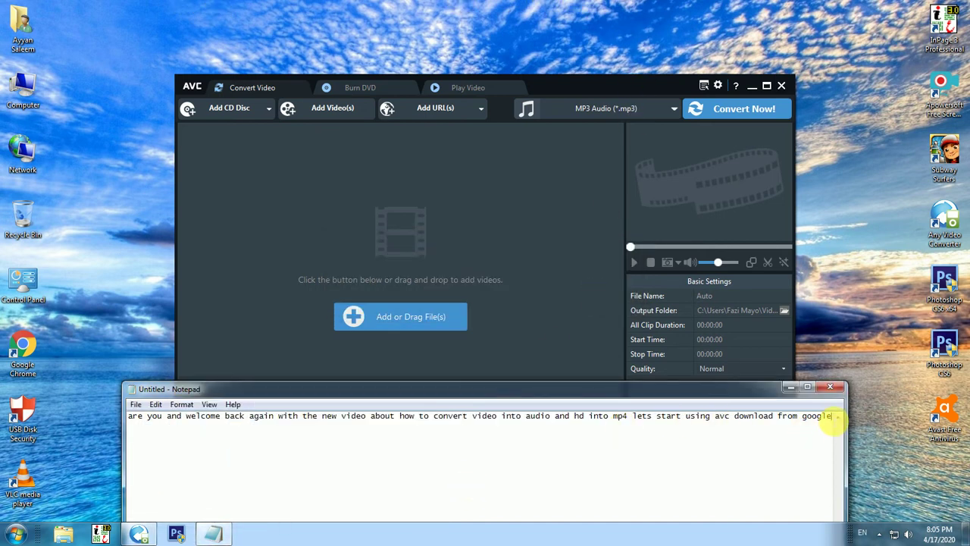
text(av)
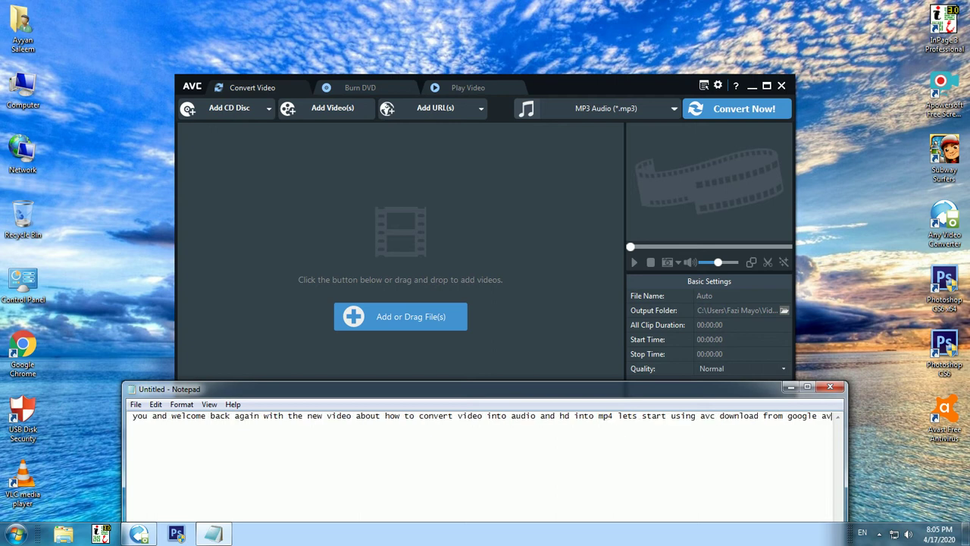
text(c )
text(li)
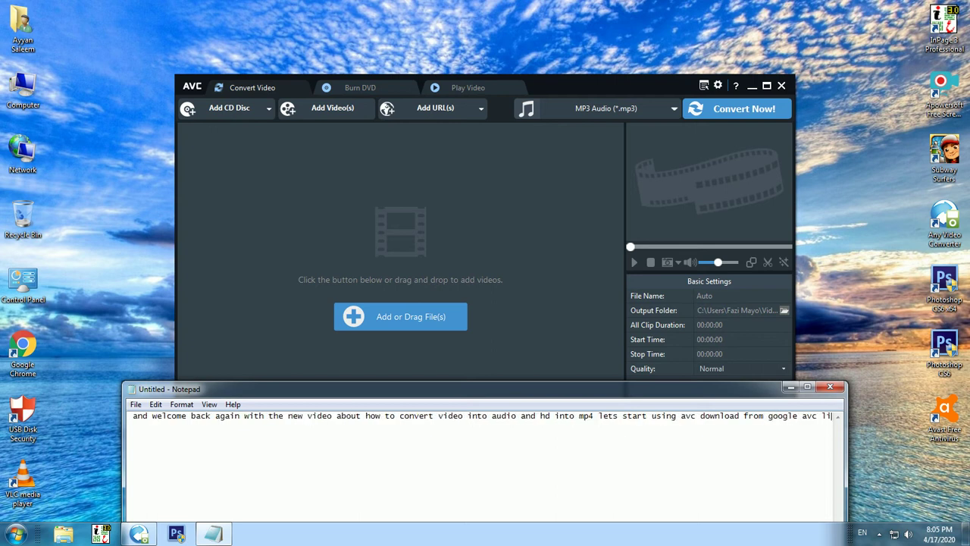
text(nk in de)
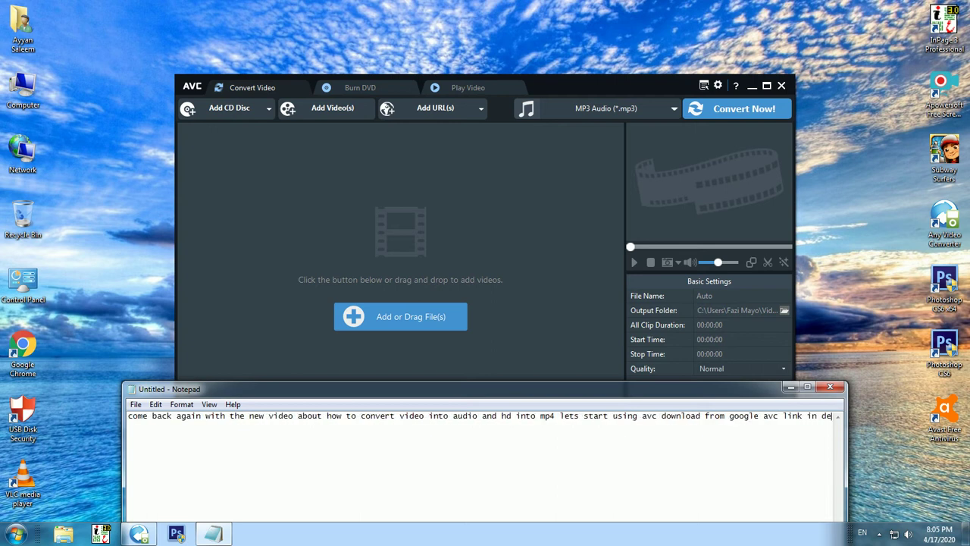
text(scrip)
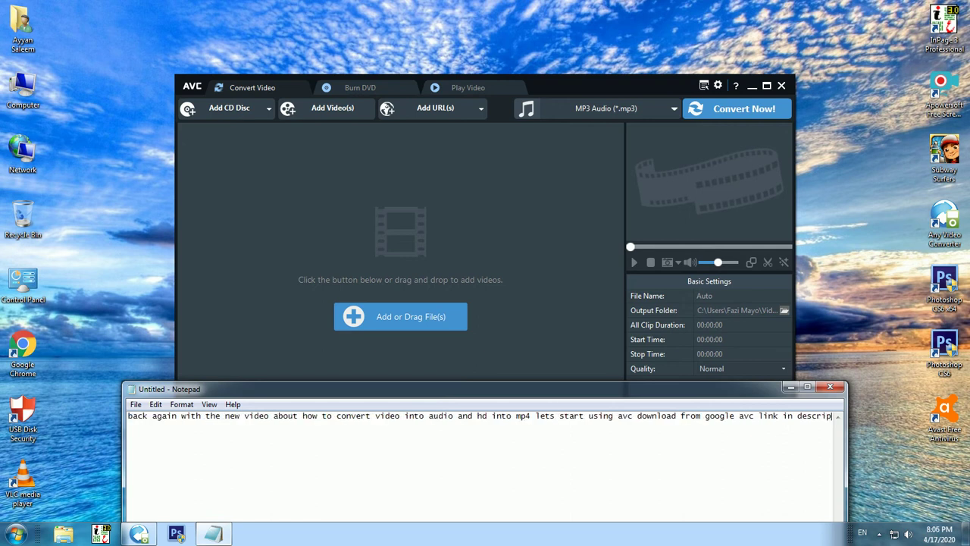
text(tion)
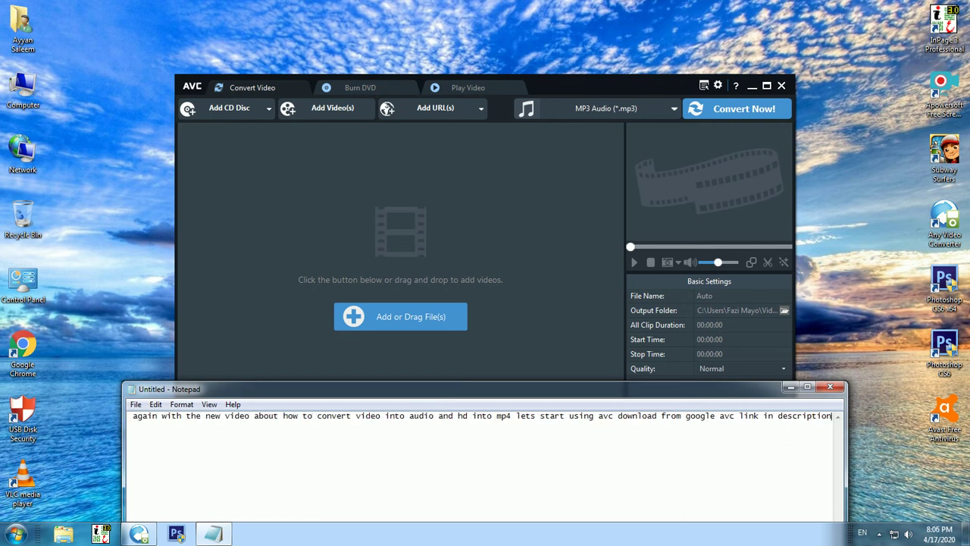
click(790, 388)
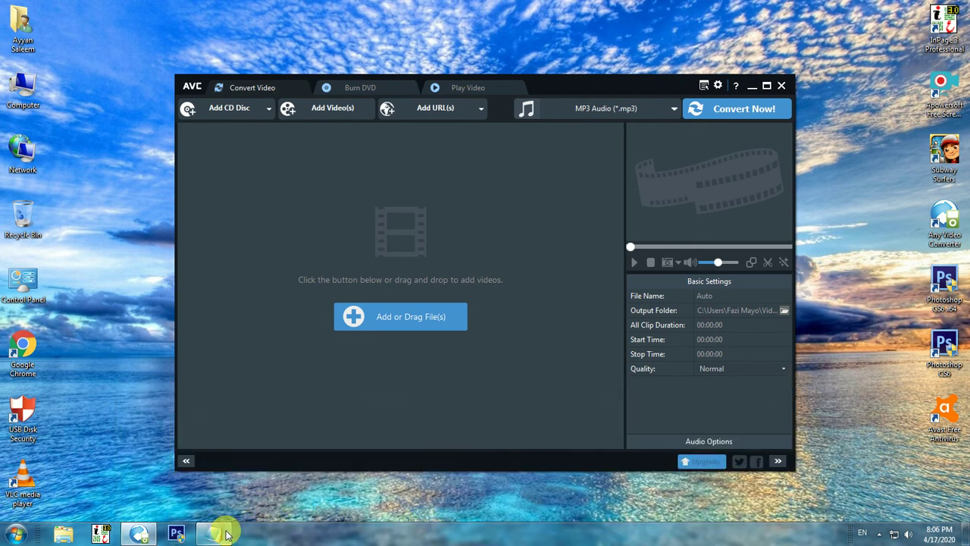
Step: Restore the Notepad window and append "select video fle to convert into auio" to the text
click(214, 534)
text(se)
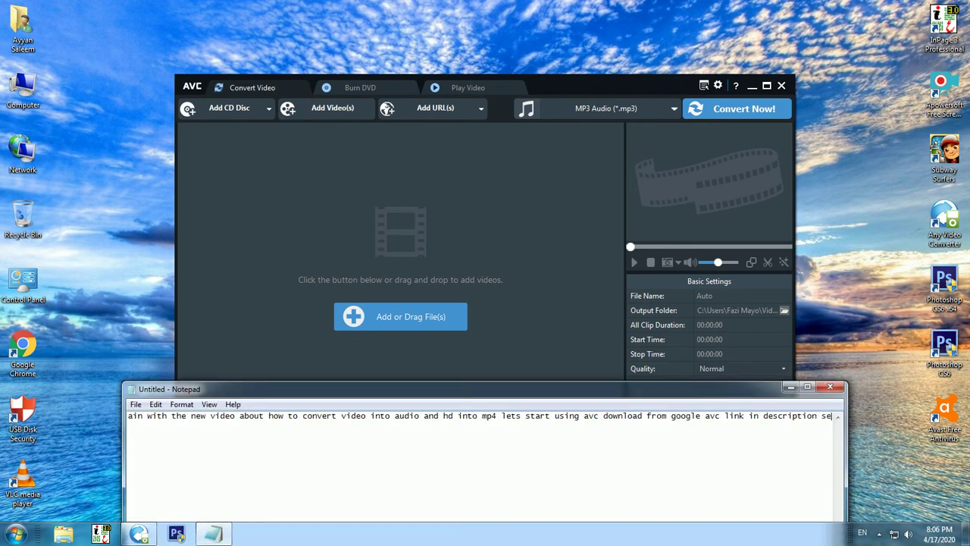
text(lect v)
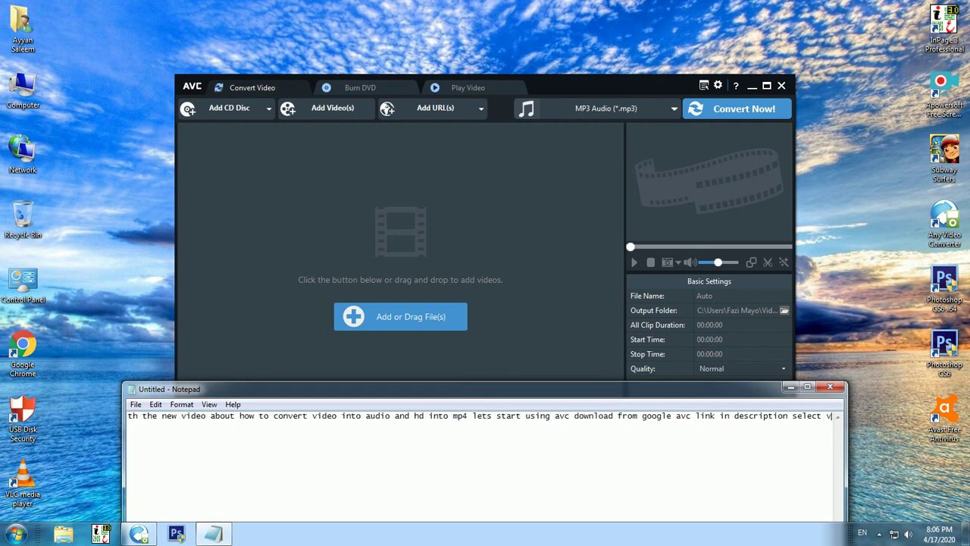
text(ideo f)
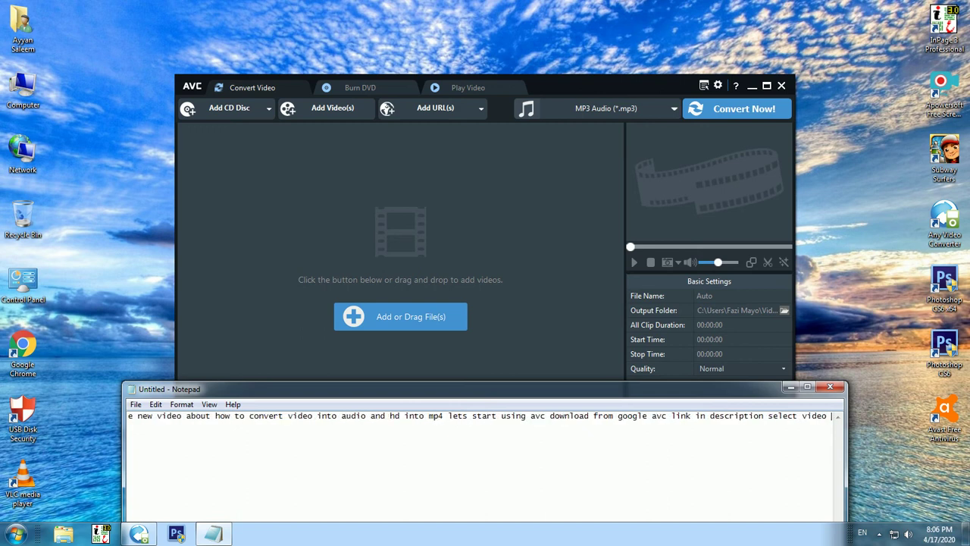
text(ile )
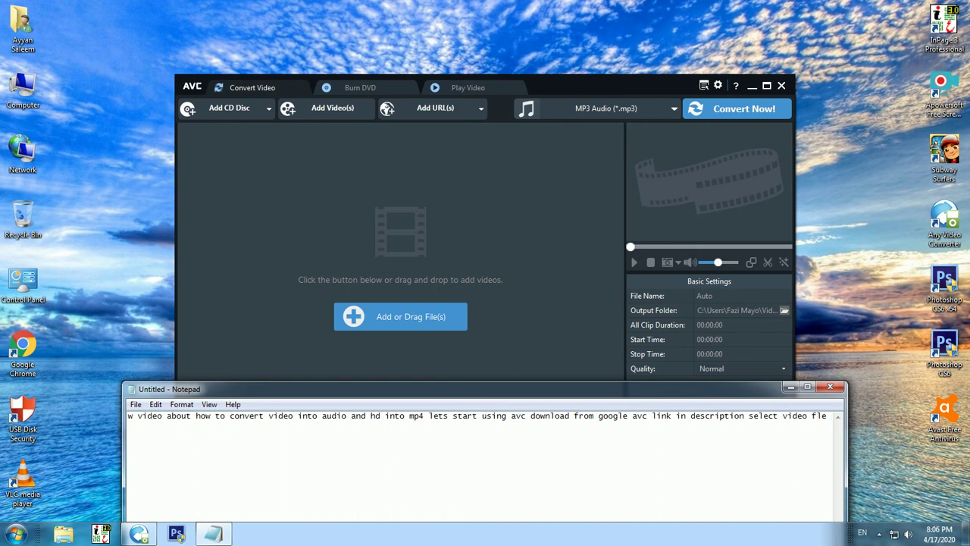
text(to co)
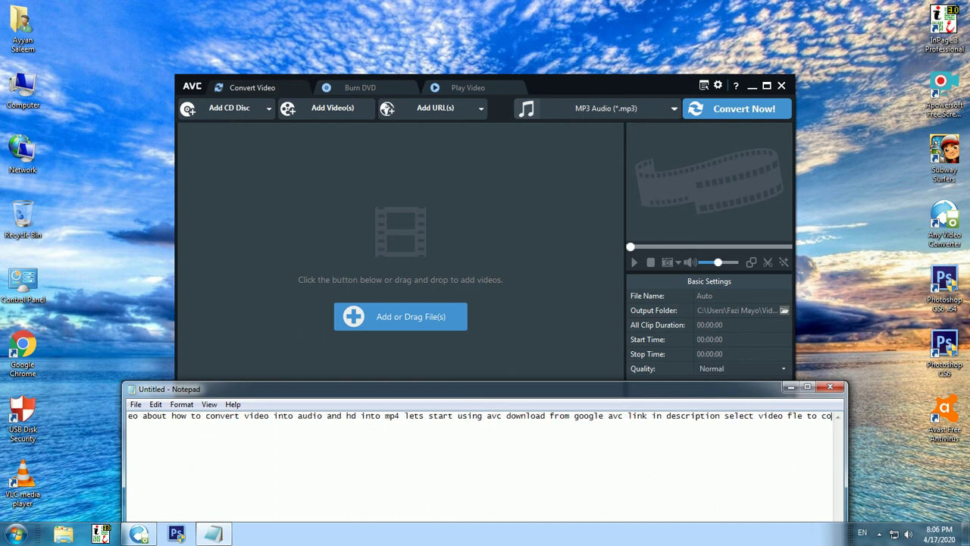
text(nvert )
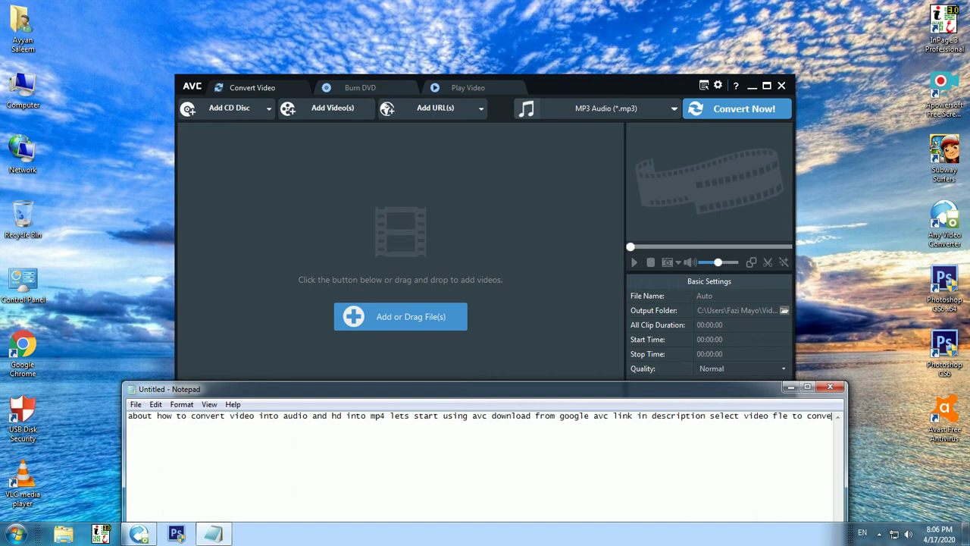
text(into a)
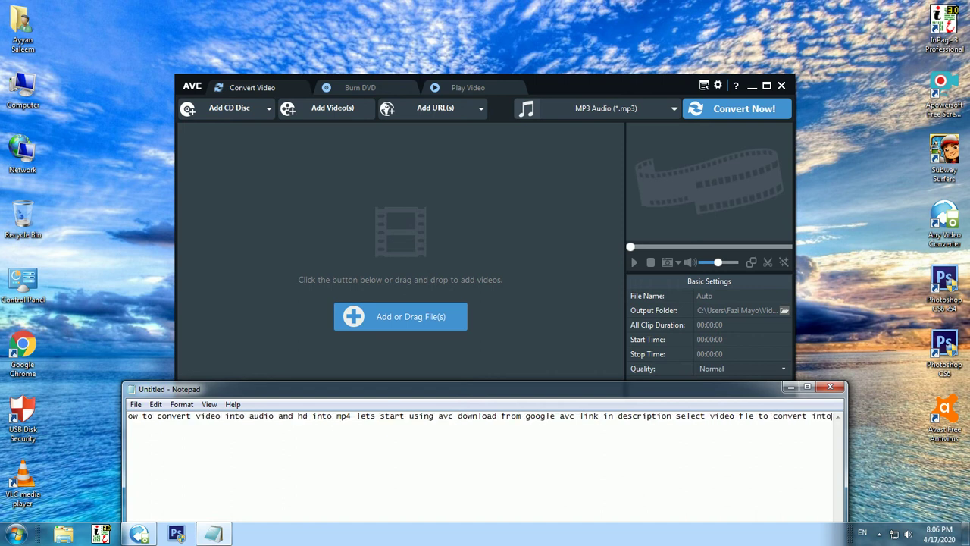
text(u)
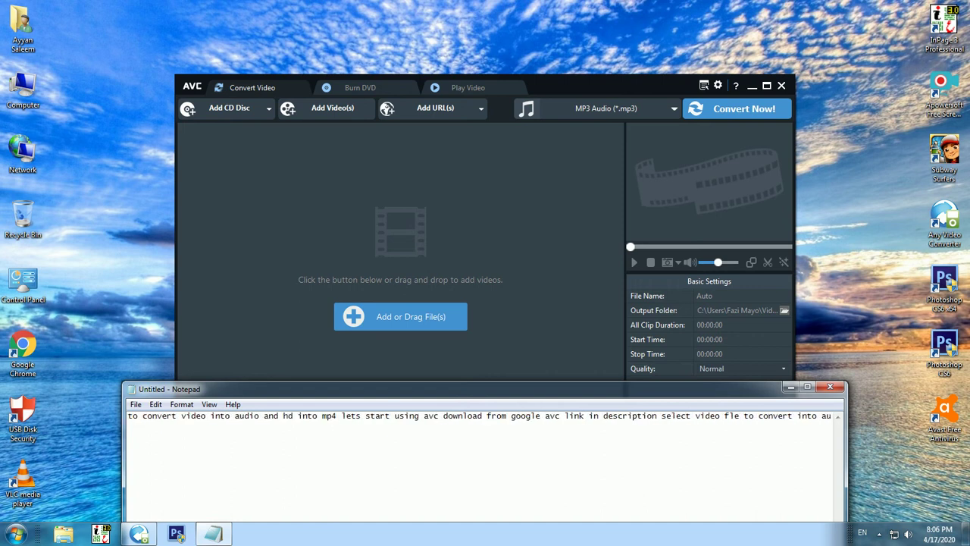
text(io)
Step: In Any Video Converter, add the video pubg-vs-ludo-singga-new-punjabi-songs-2019 from the All Songs folder on drive D
click(219, 108)
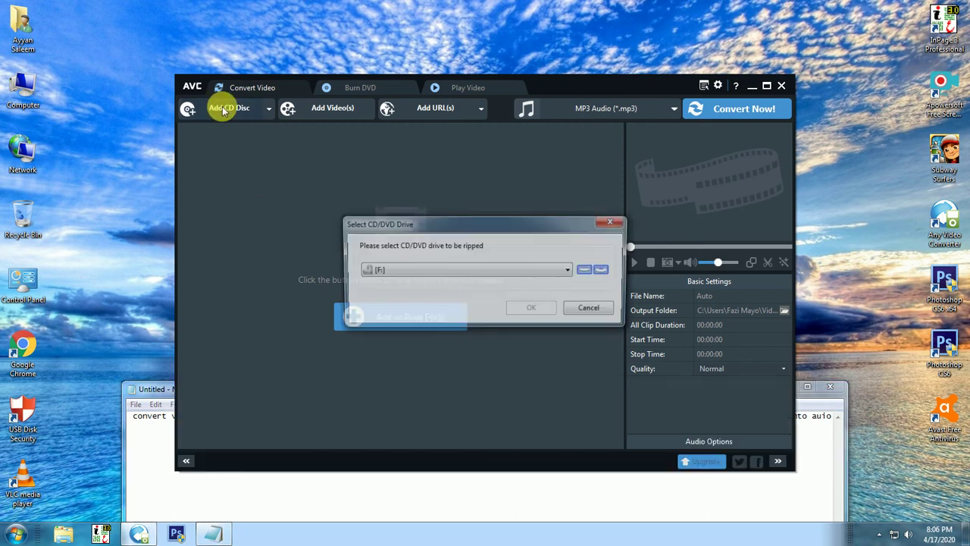
click(610, 315)
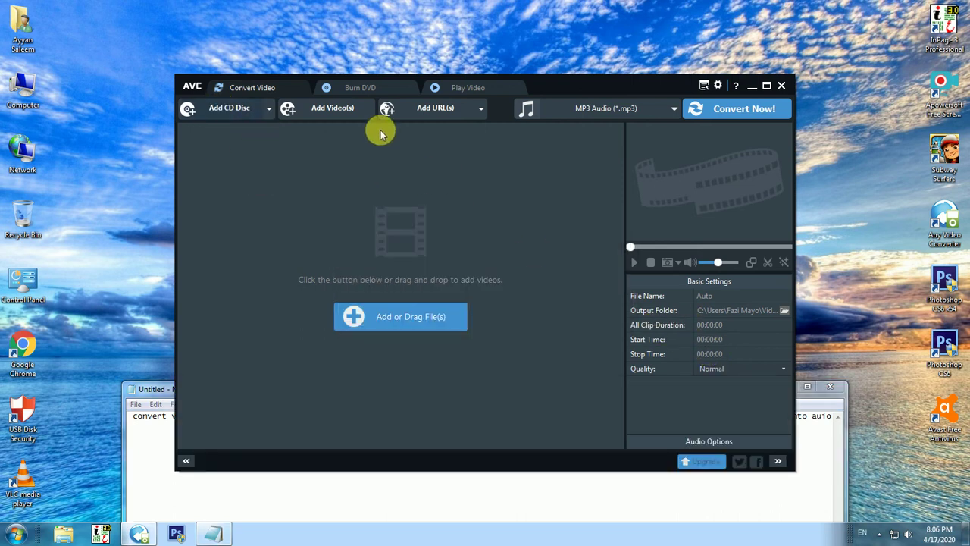
click(342, 106)
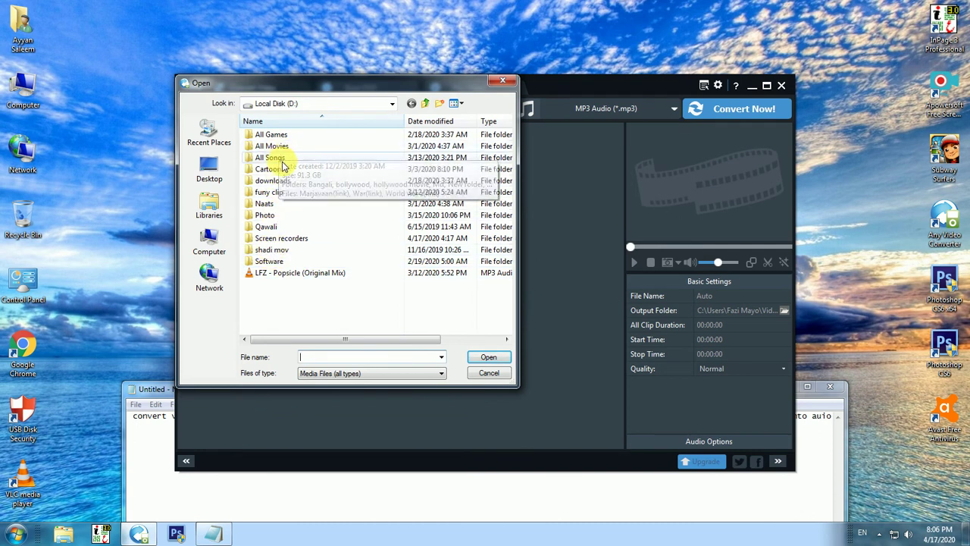
double_click(273, 158)
click(284, 169)
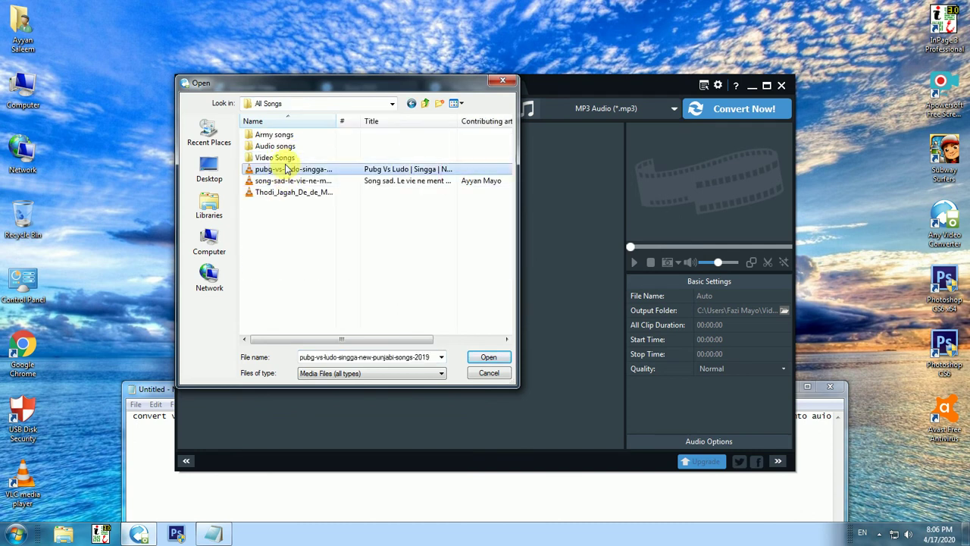
click(485, 357)
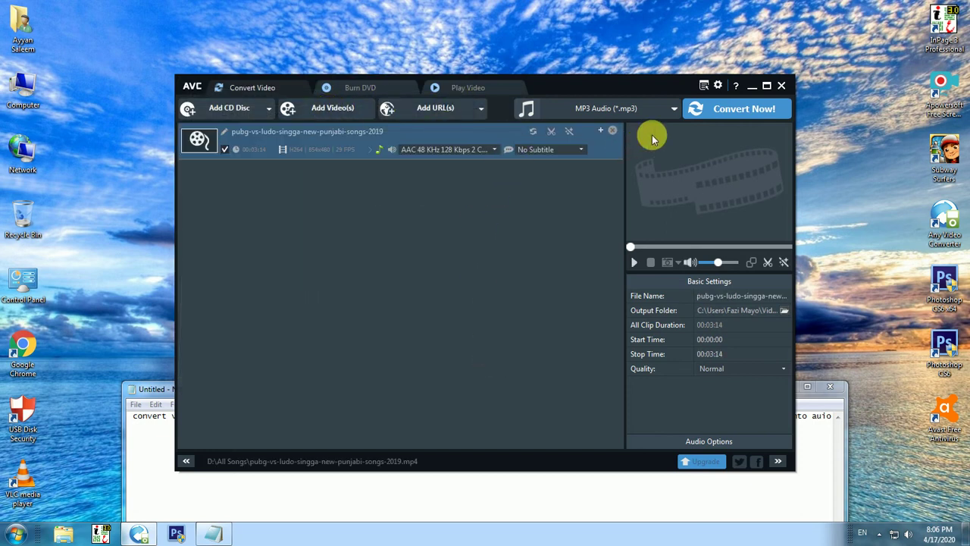
Step: Choose MP3 Audio (*.mp3) as the output format for the added video and start the conversion
click(674, 110)
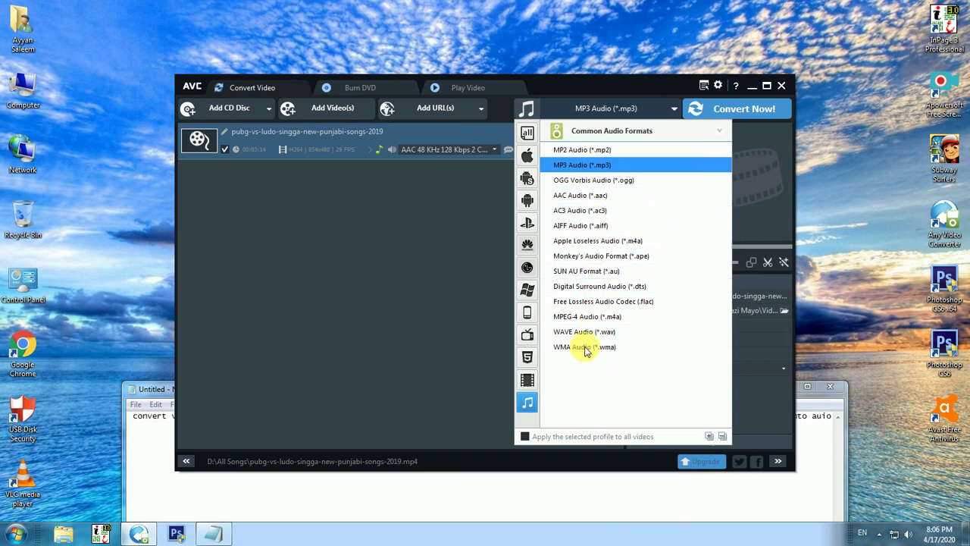
click(580, 167)
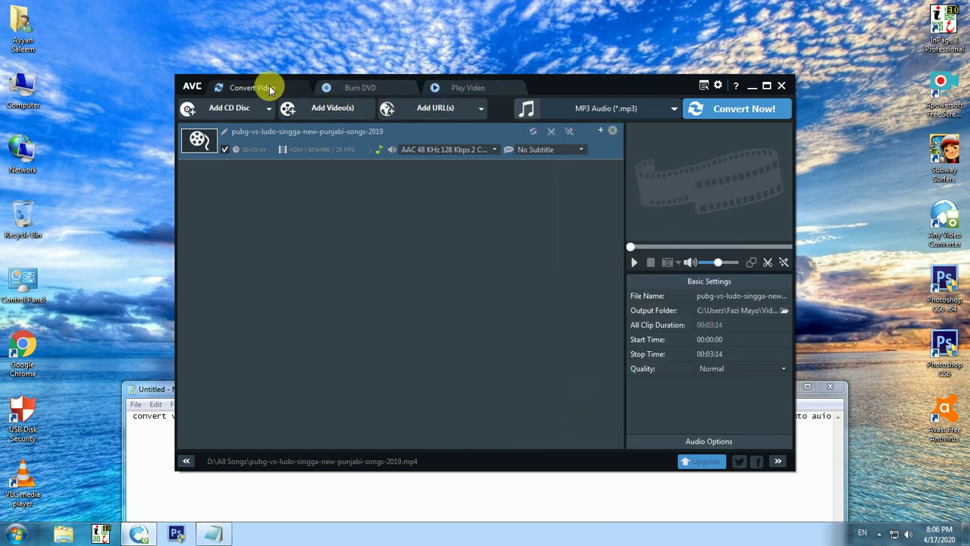
click(735, 110)
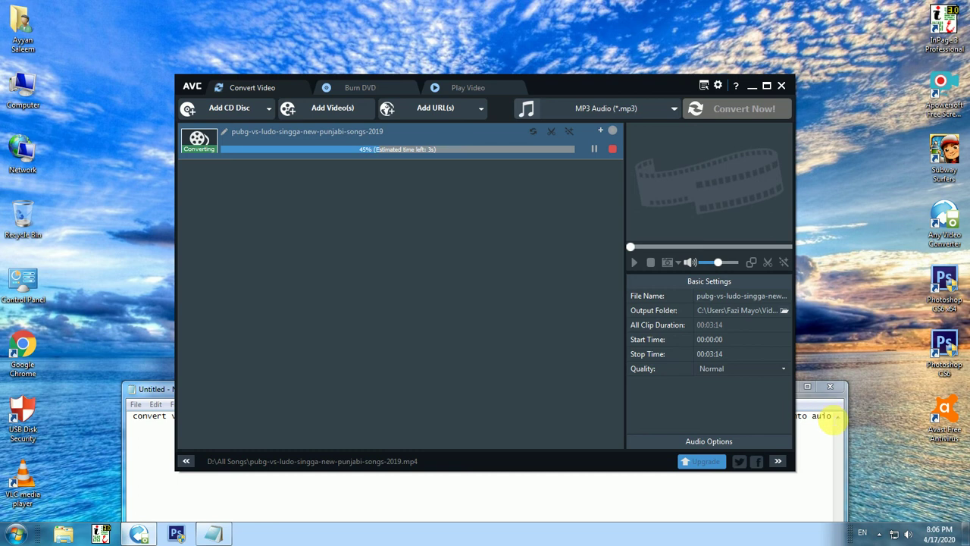
Step: Switch to Notepad and append "video is converted" to the end of the caption text
click(830, 417)
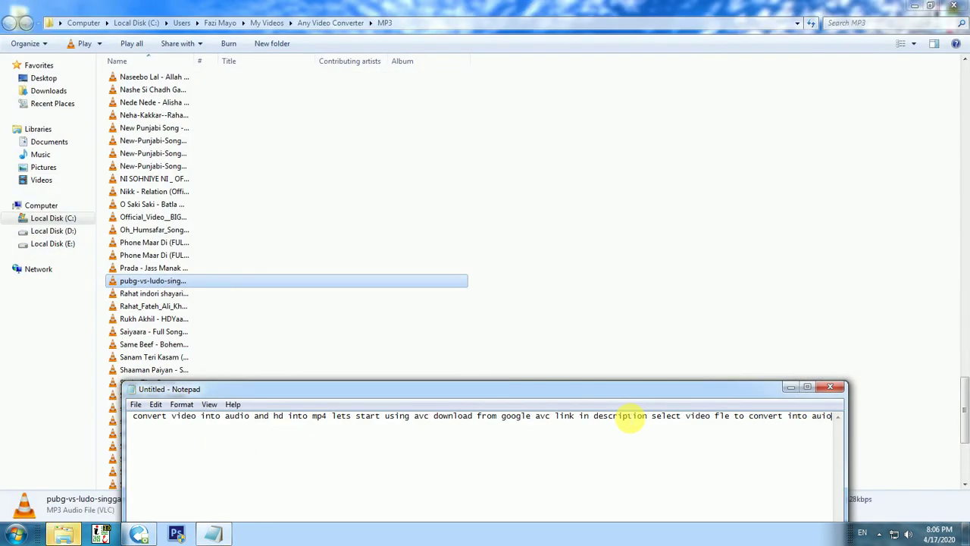
click(704, 440)
text(vi)
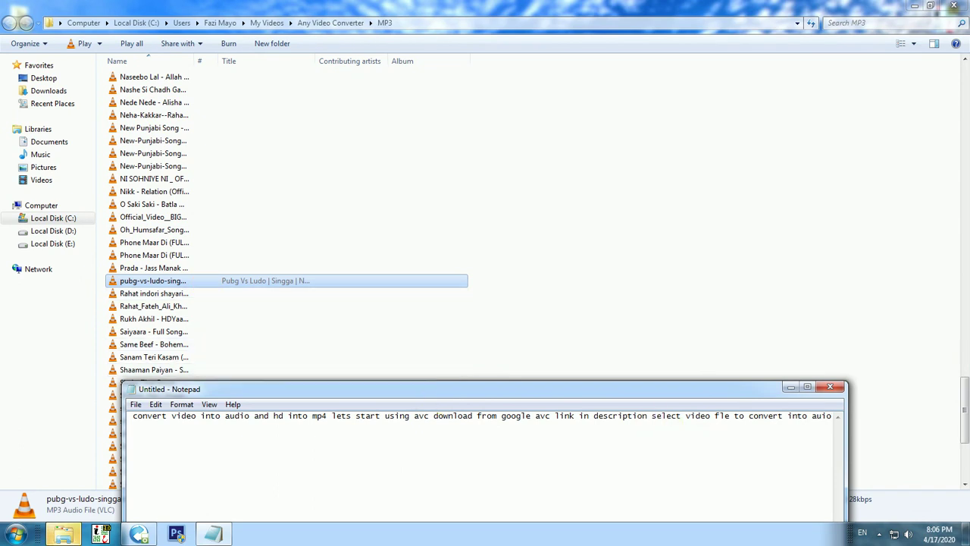
text(deo)
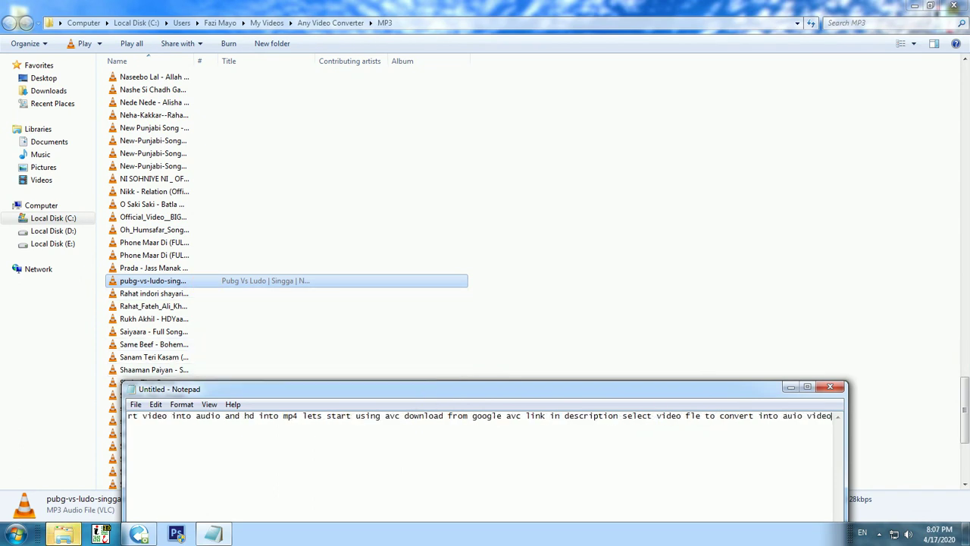
text( is ci)
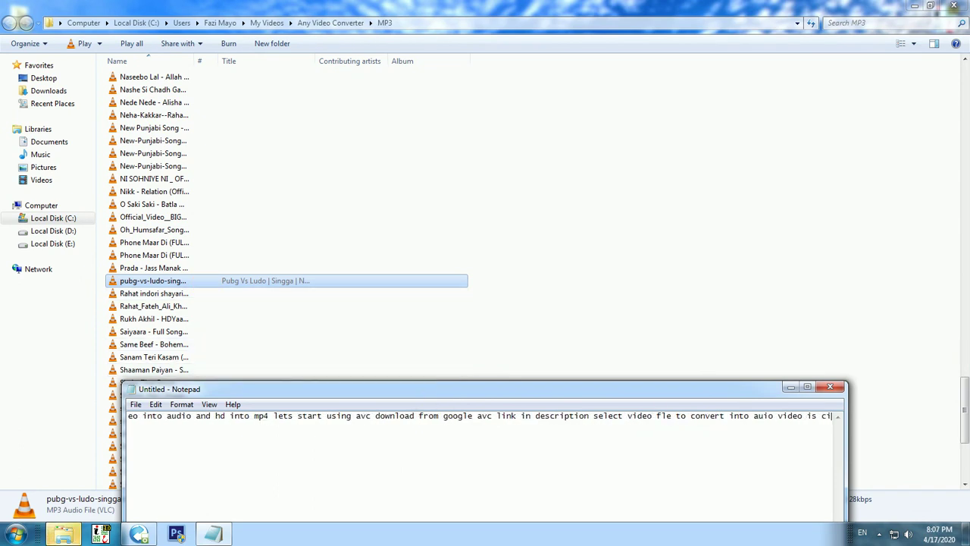
text(nve)
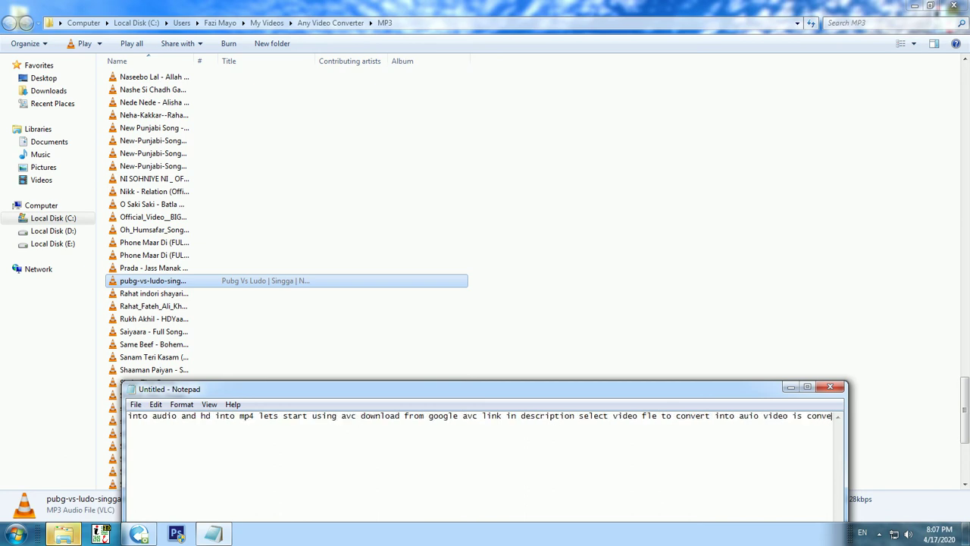
text(rted)
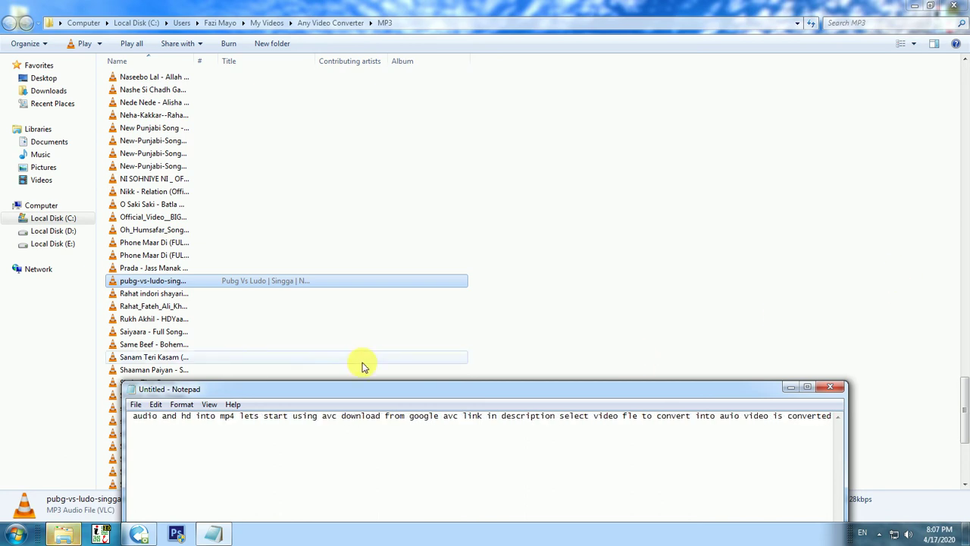
Step: Play the converted pubg-vs-ludo-singga-new-punjabi-songs MP3 from the MP3 output folder in VLC, and close the player
click(273, 281)
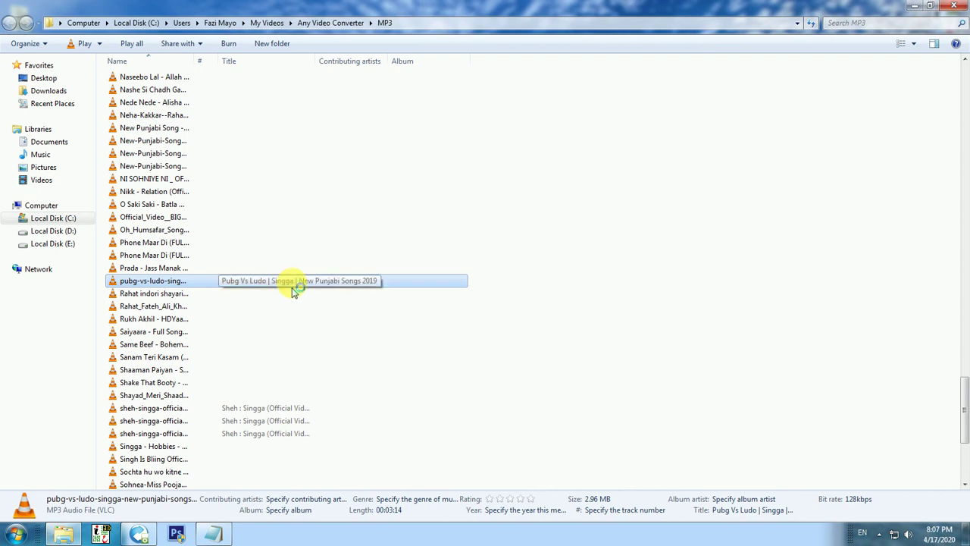
double_click(294, 287)
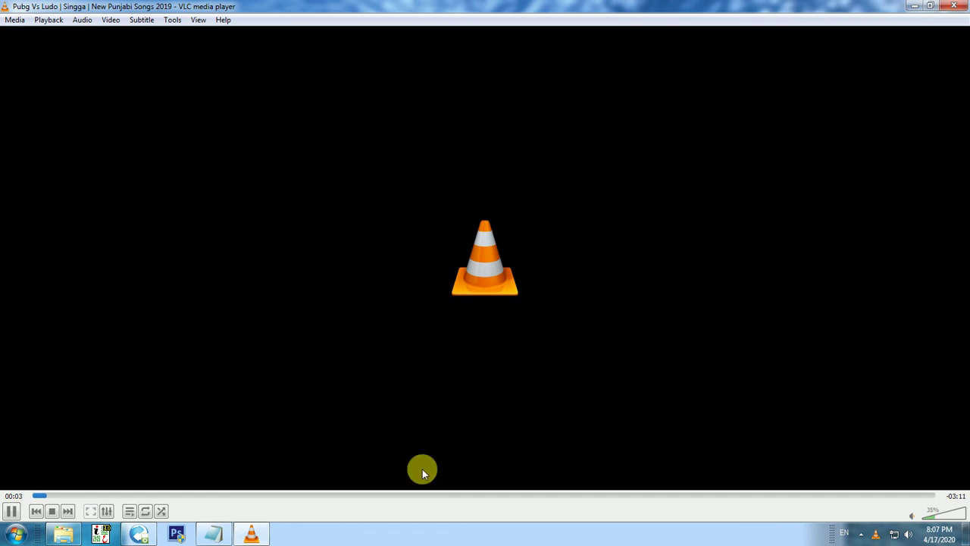
mouse_move(258, 535)
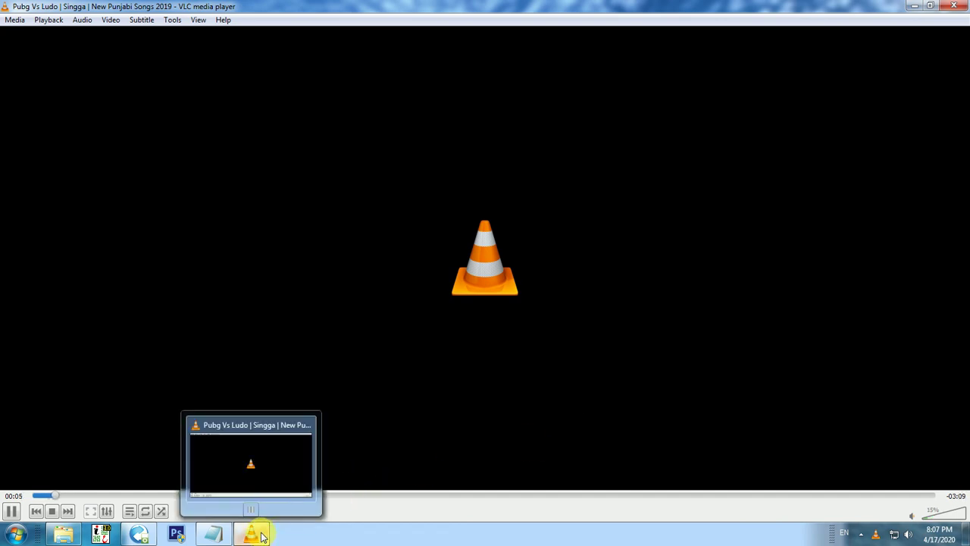
key(alt+F4)
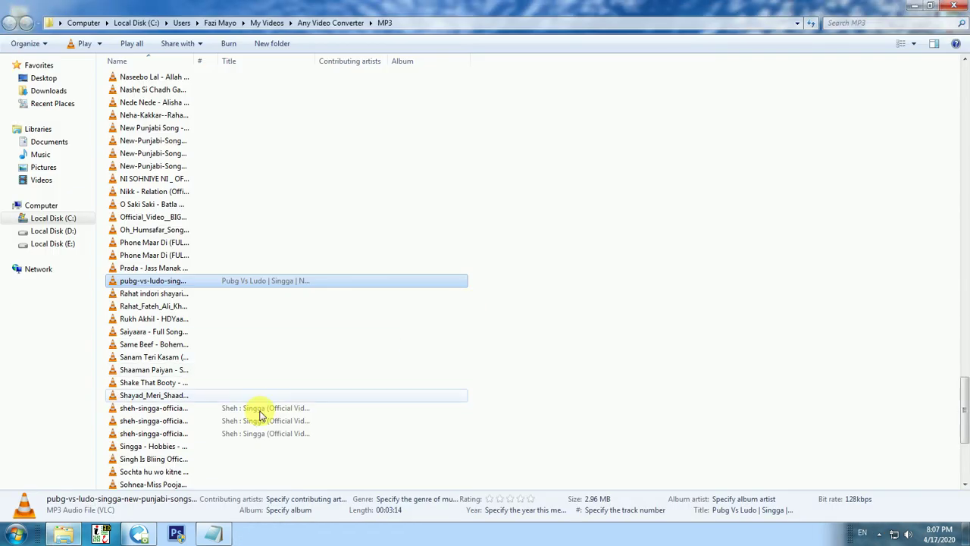
Step: Return to Notepad and append the closing words "allah hafiz" to the text
click(214, 535)
text(a)
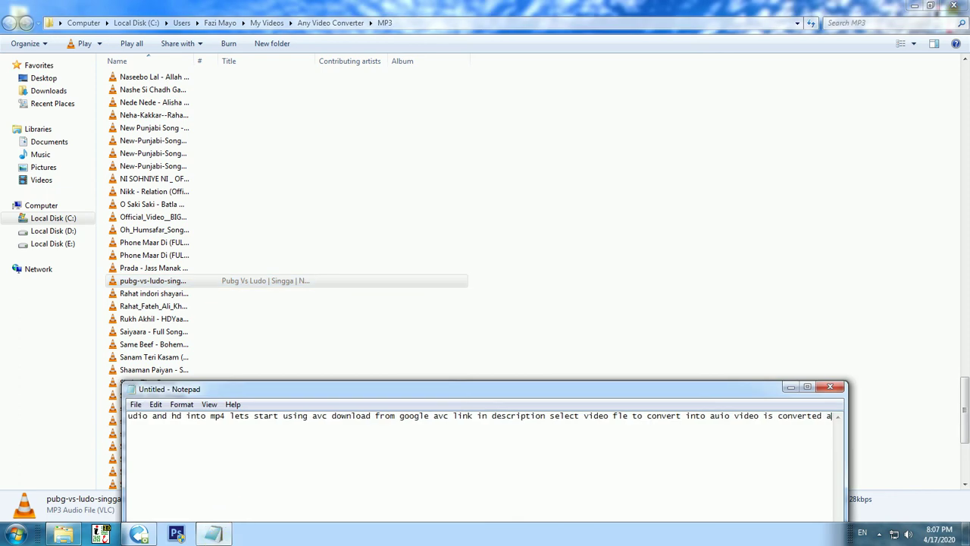
text(llah)
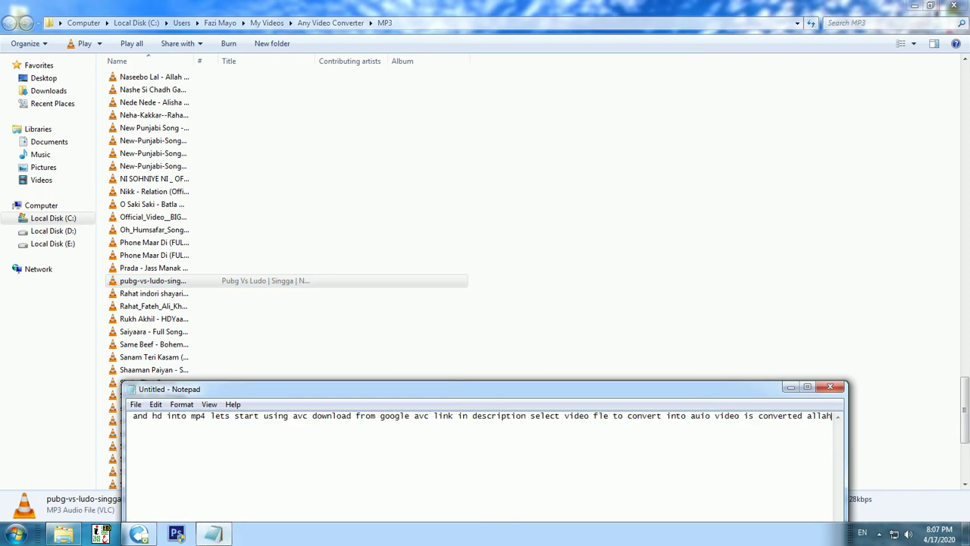
text( hafiz)
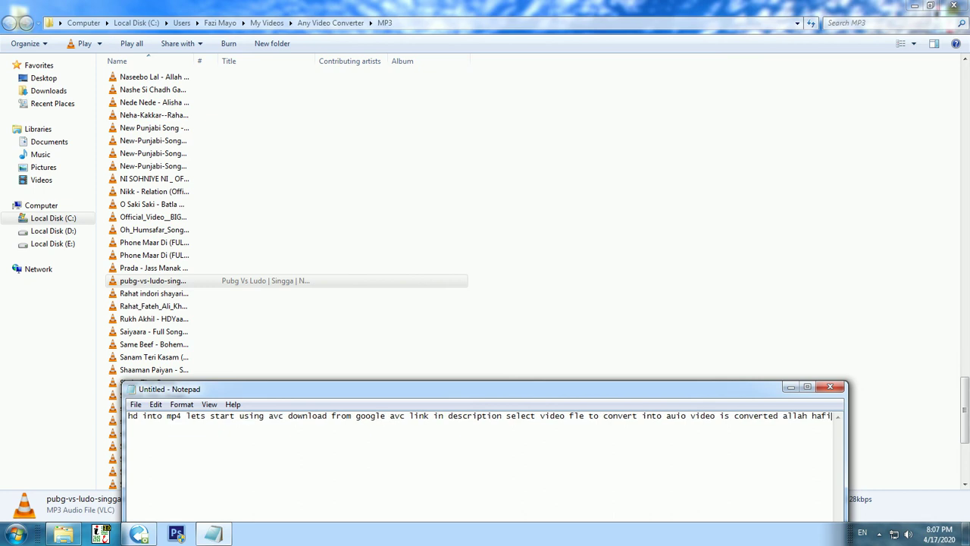